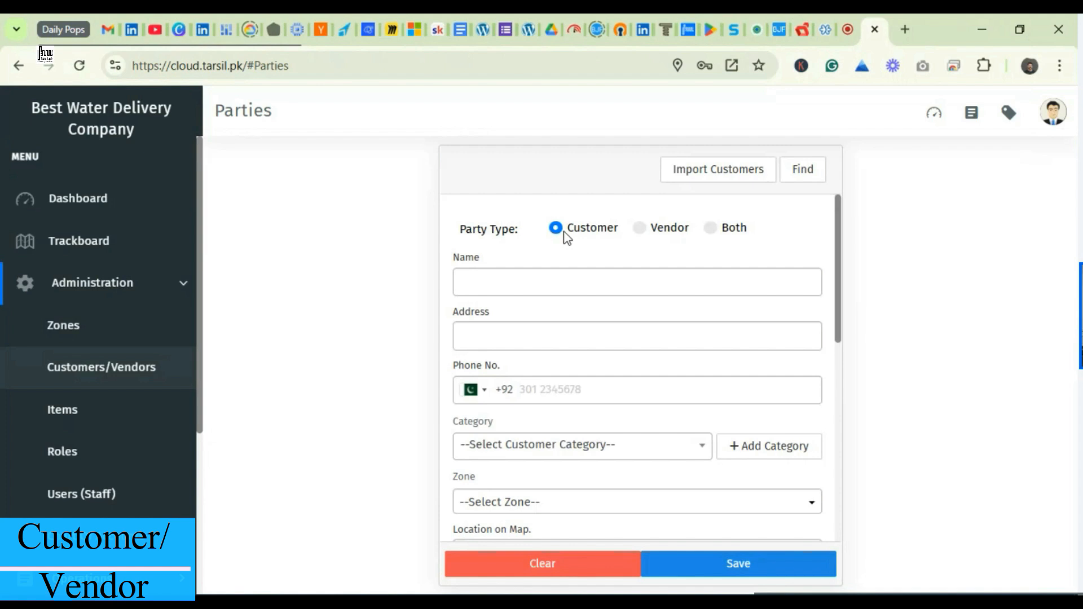
Compare the form's fields for the Vendor, Both and Customer party types, and review the available customer categories.
left_click(642, 231)
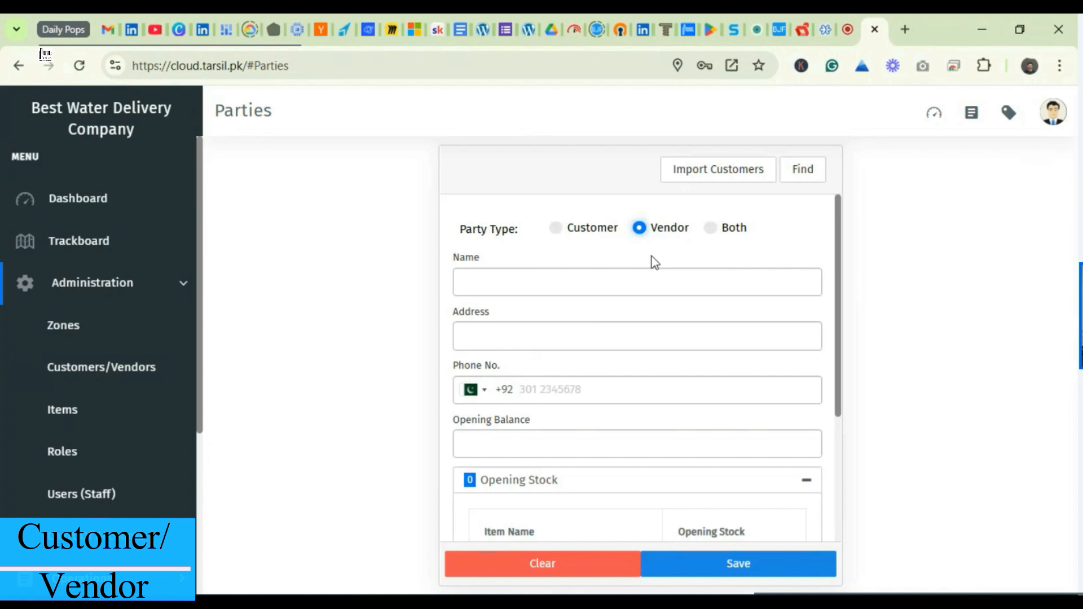
left_click(712, 228)
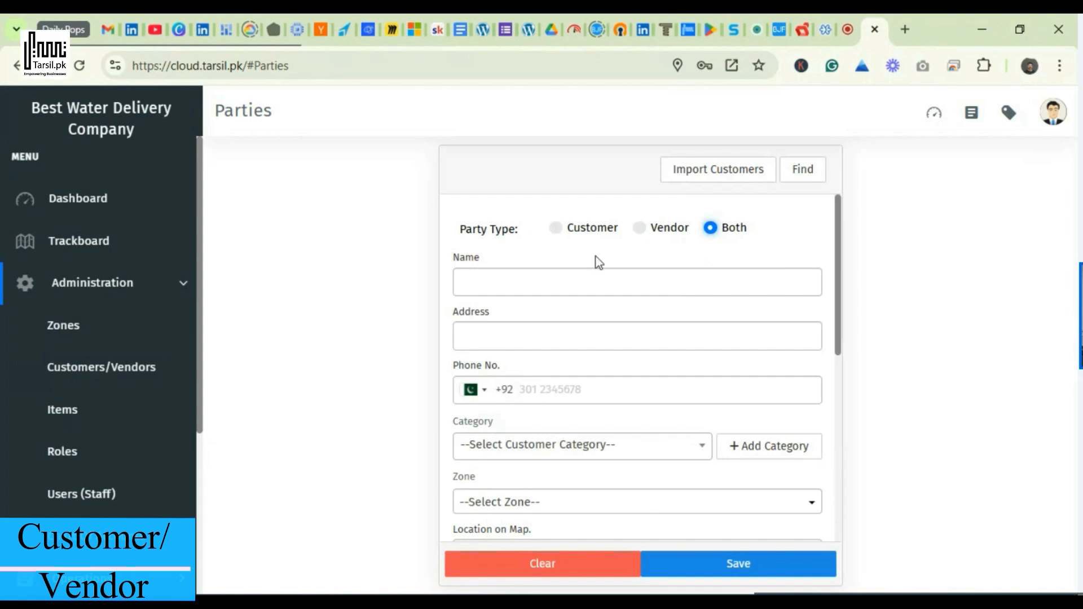
left_click(556, 230)
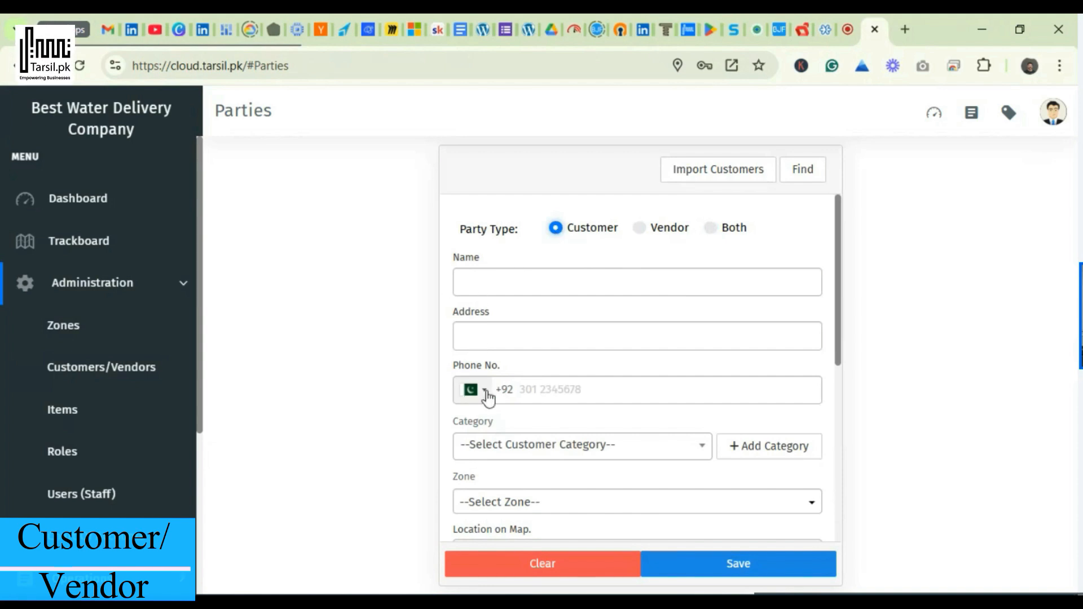
left_click(567, 463)
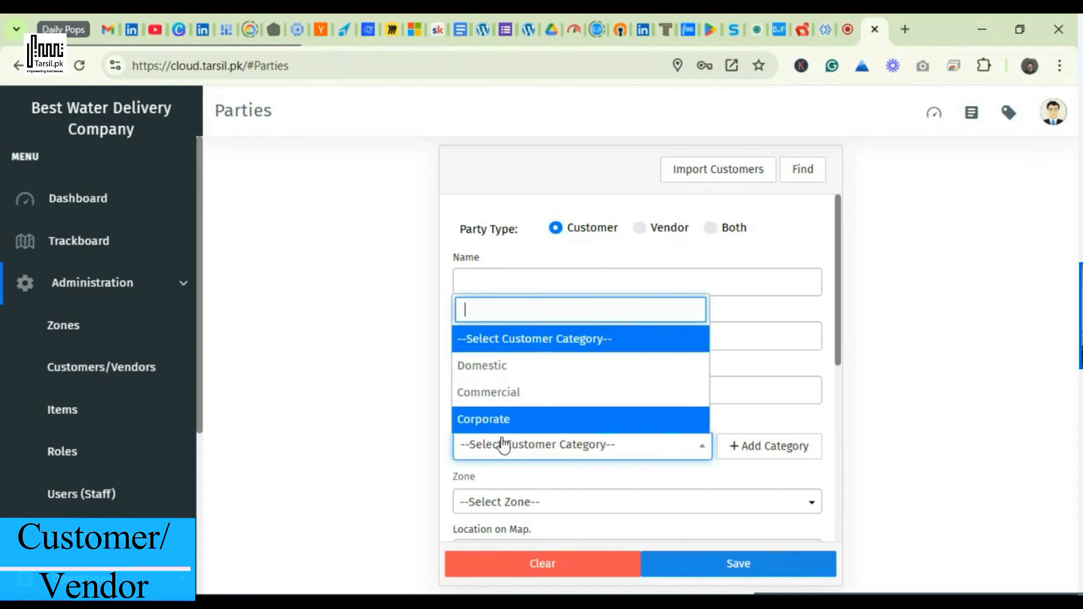
left_click(395, 462)
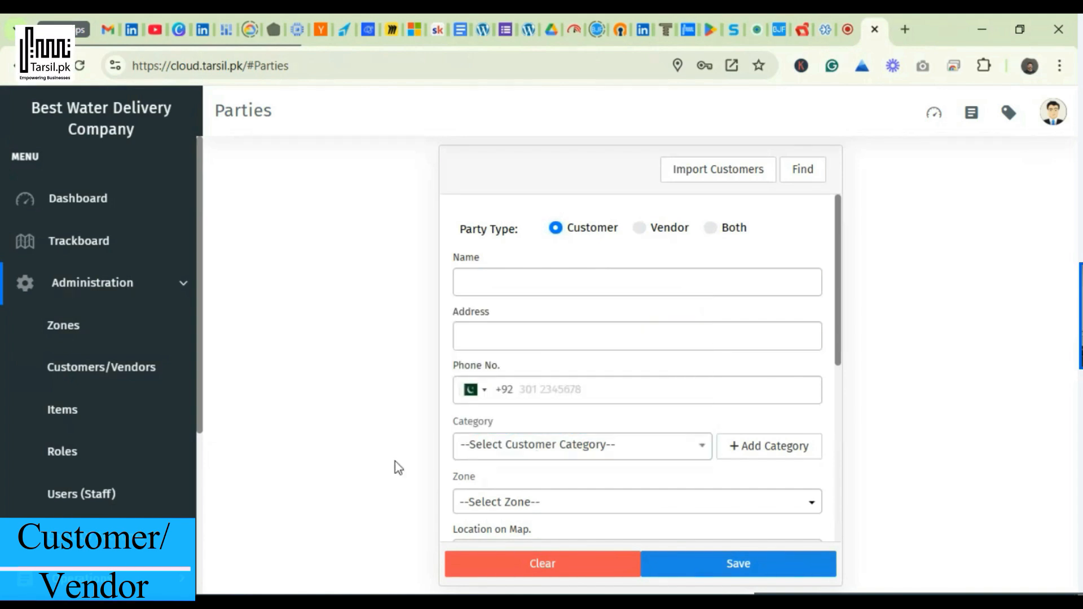
Rename the Domestic customer category as "Domestic - Cash" and save the update.
left_click(774, 448)
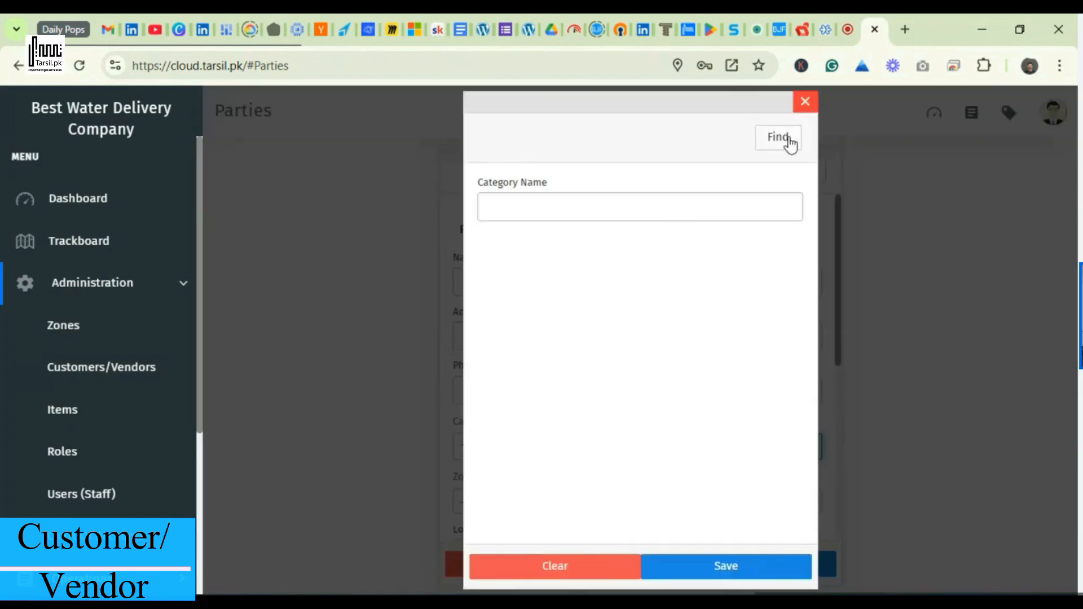
left_click(788, 138)
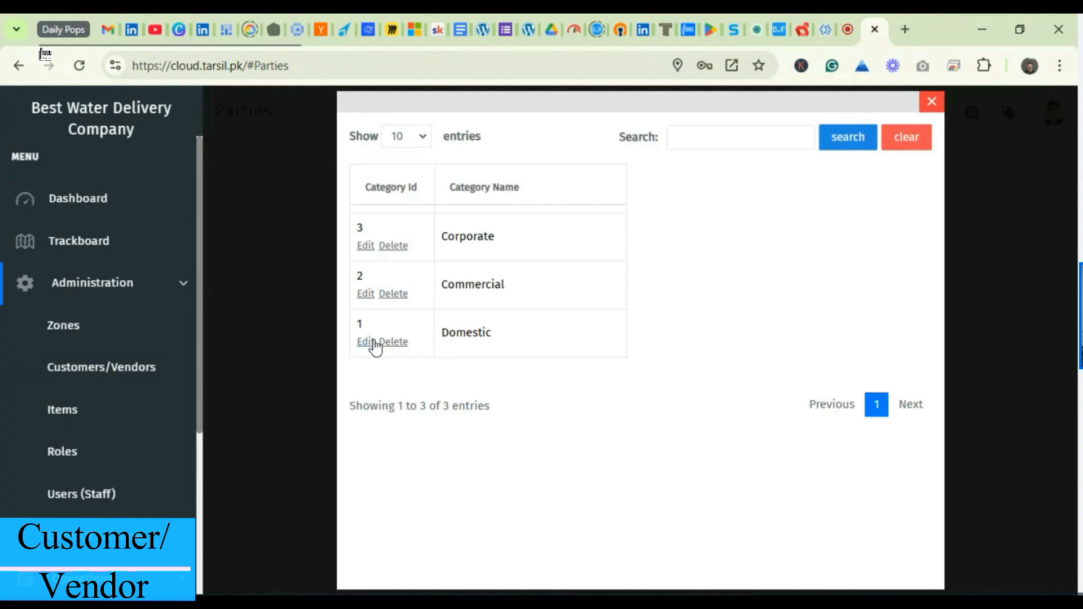
left_click(364, 343)
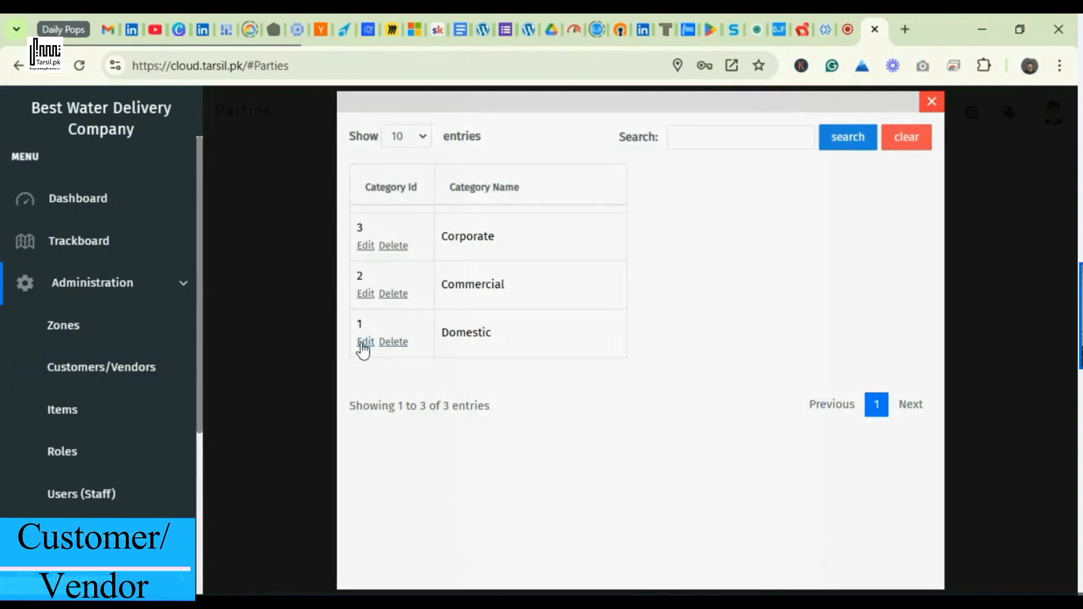
left_click(557, 195)
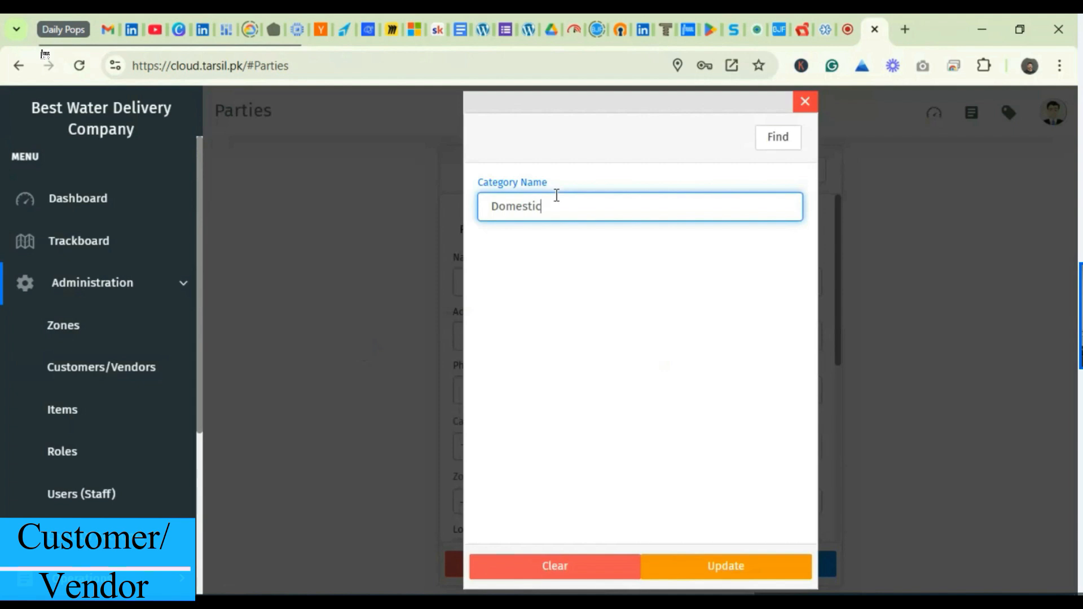
type("- Q")
type("ash")
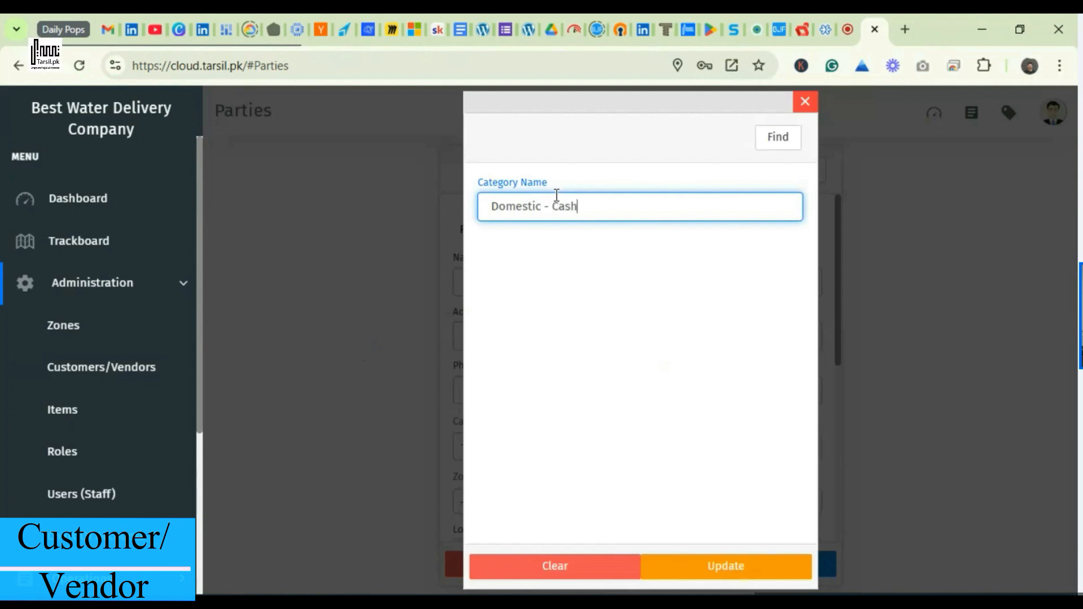
left_click(738, 555)
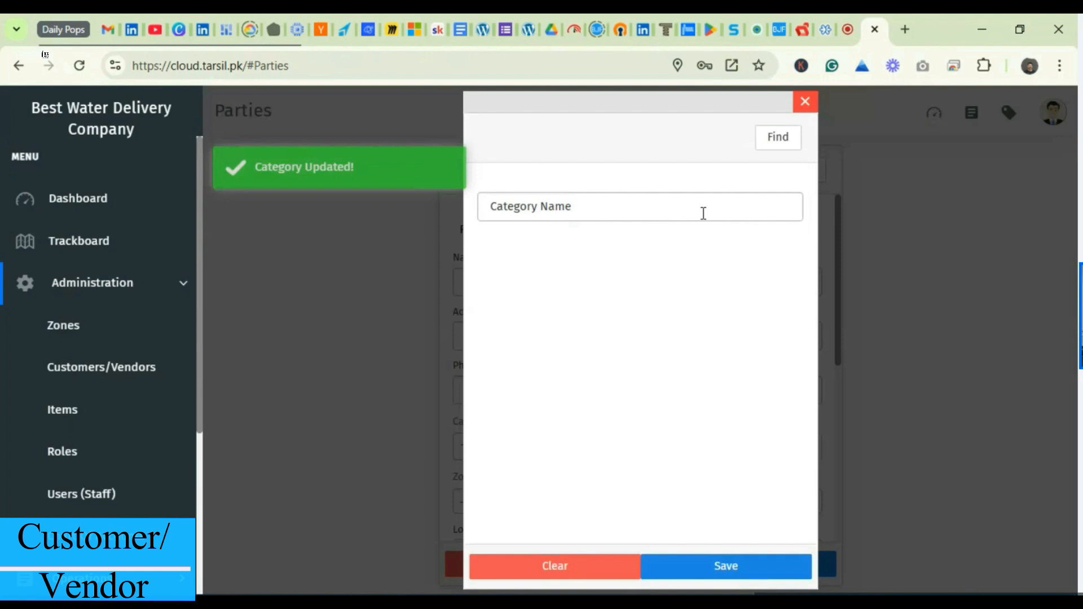
Rename the Commercial customer category as "Commercial - Credit", save it, and check the category choices in the customer form.
left_click(786, 137)
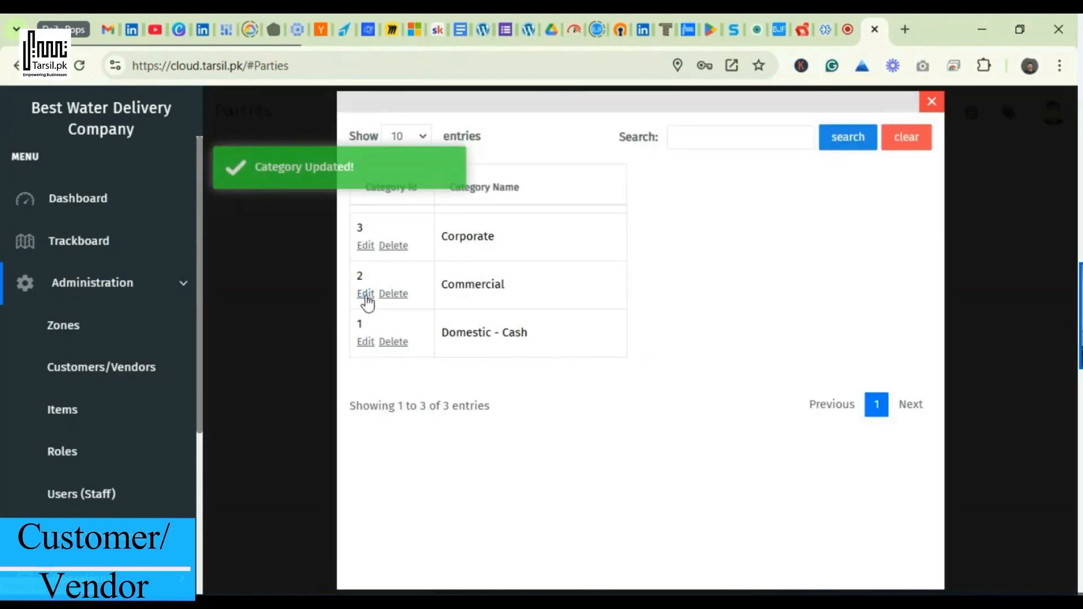
left_click(366, 294)
left_click(593, 208)
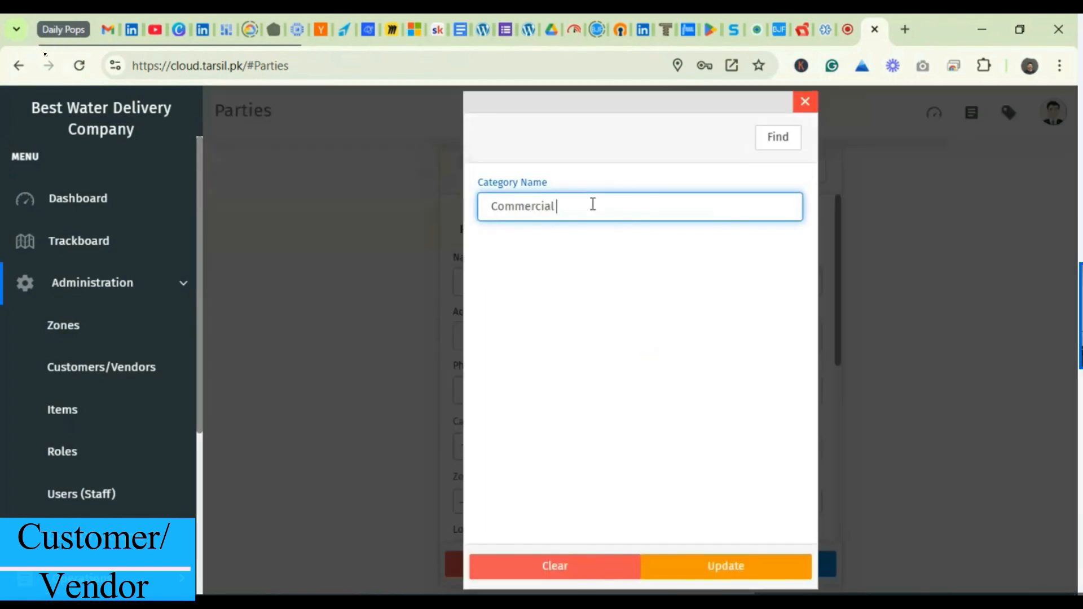
type("- C")
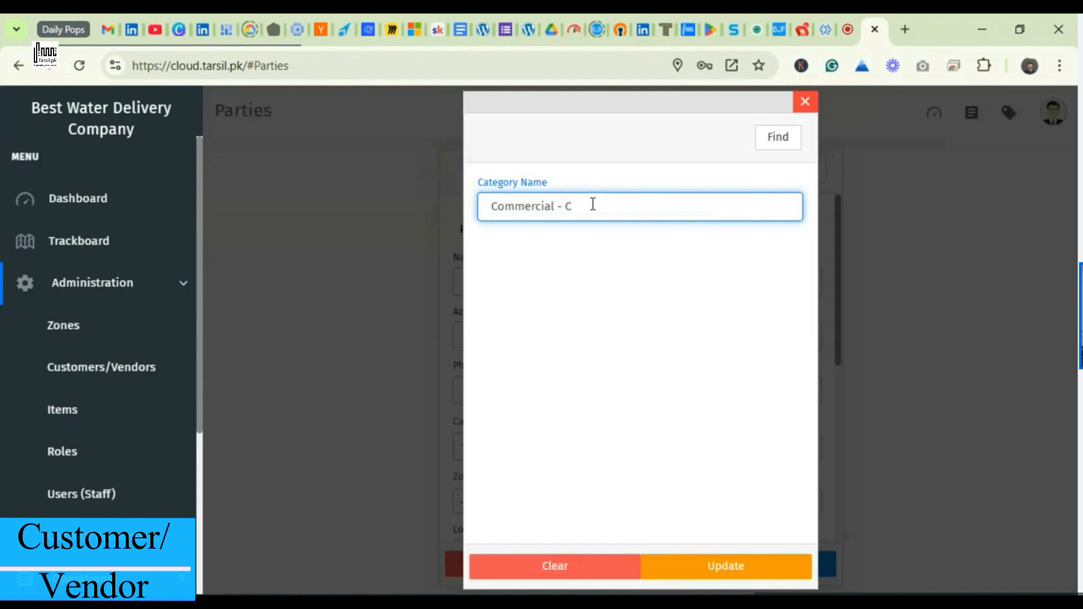
type("redit")
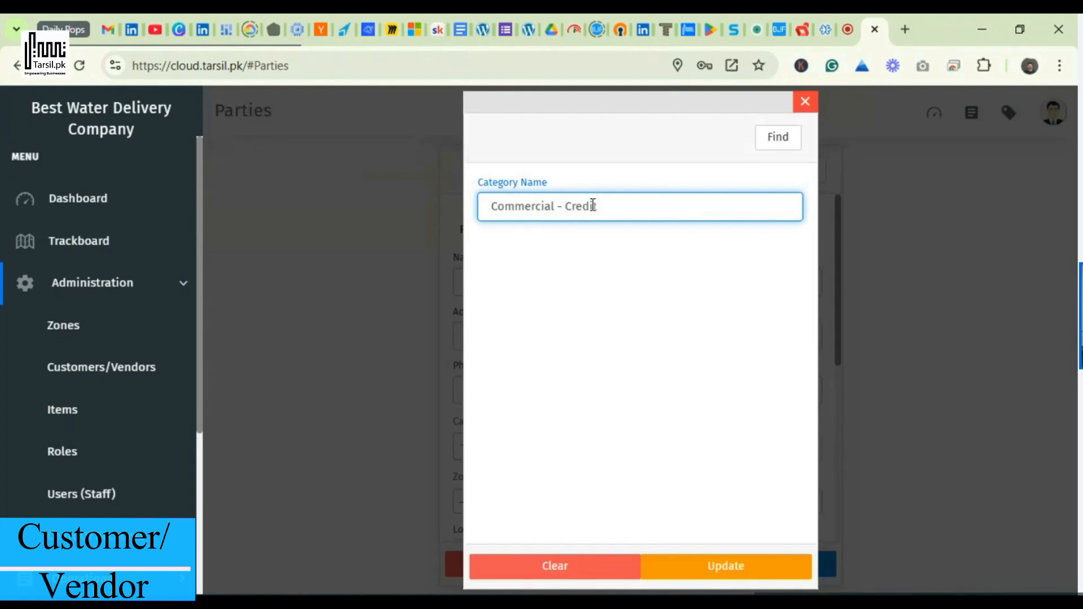
left_click(722, 561)
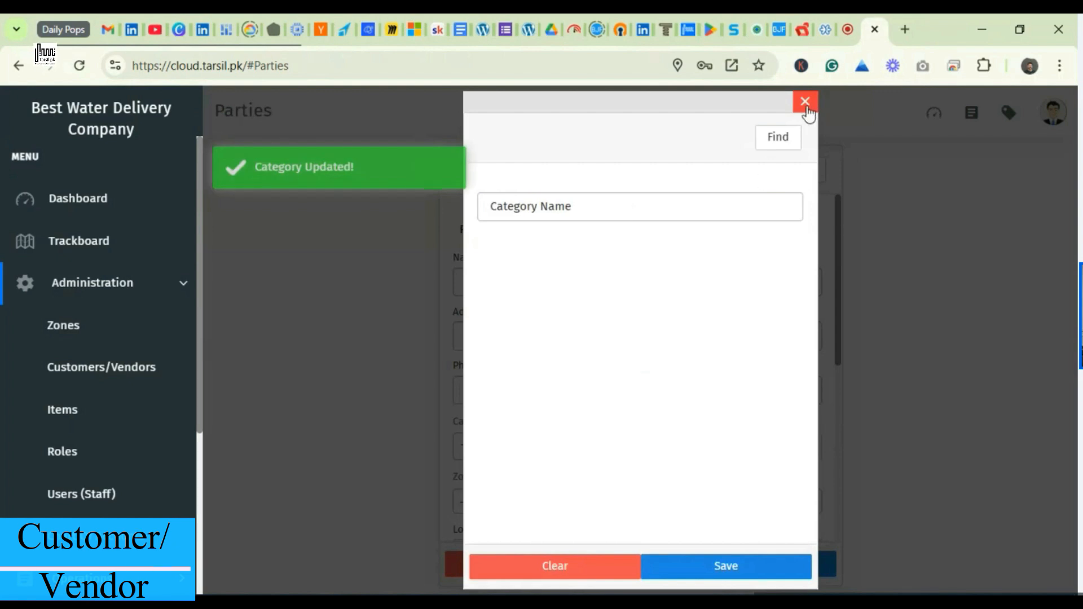
left_click(805, 103)
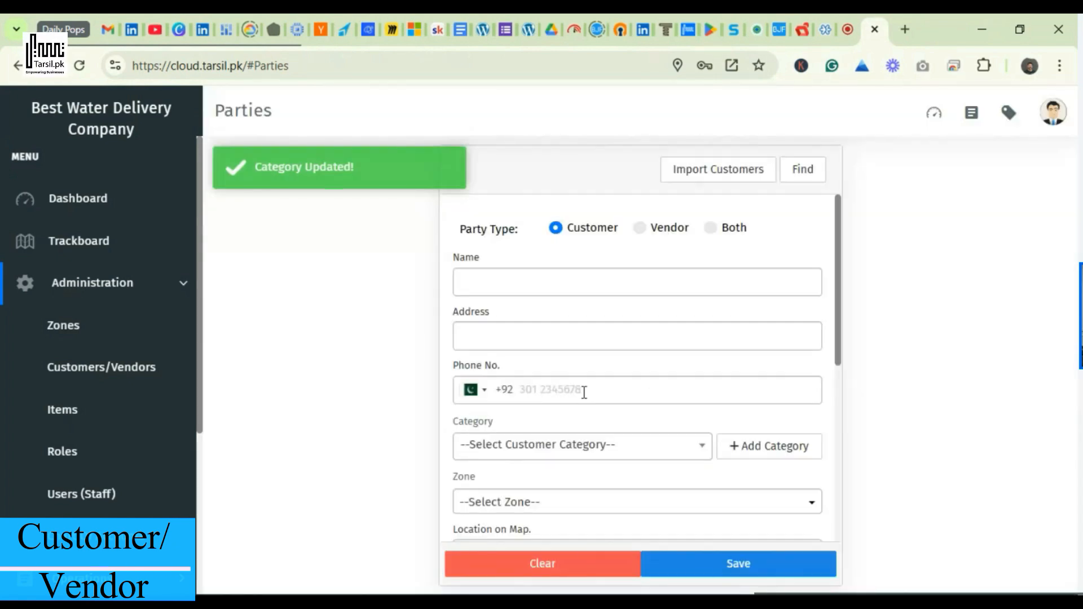
left_click(597, 444)
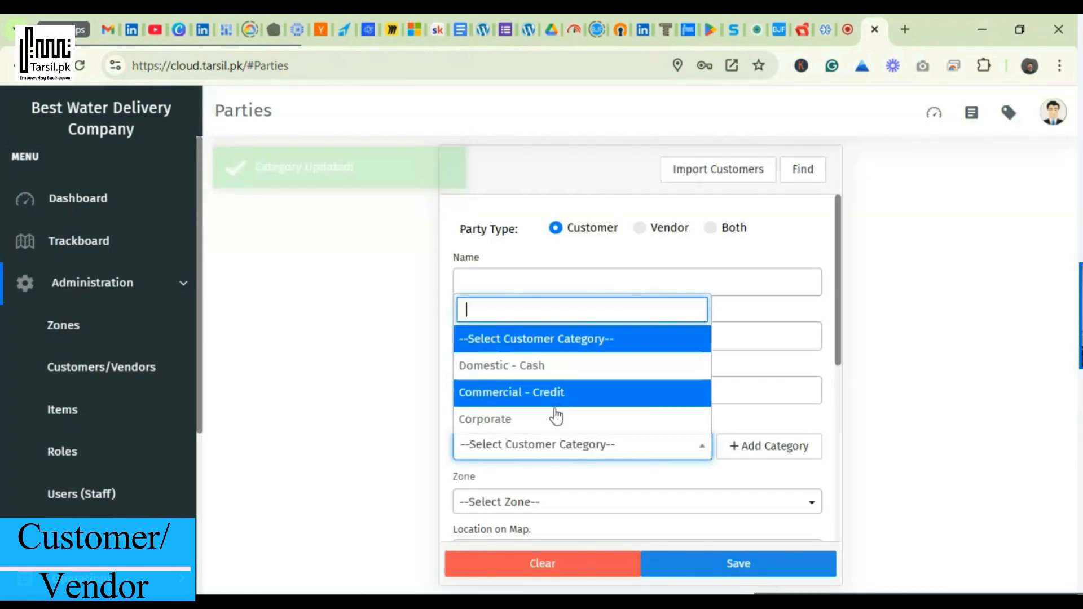
left_click(382, 480)
Assign the new customer to the Iqbal Town Route zone.
scroll(517, 480, "down", 5)
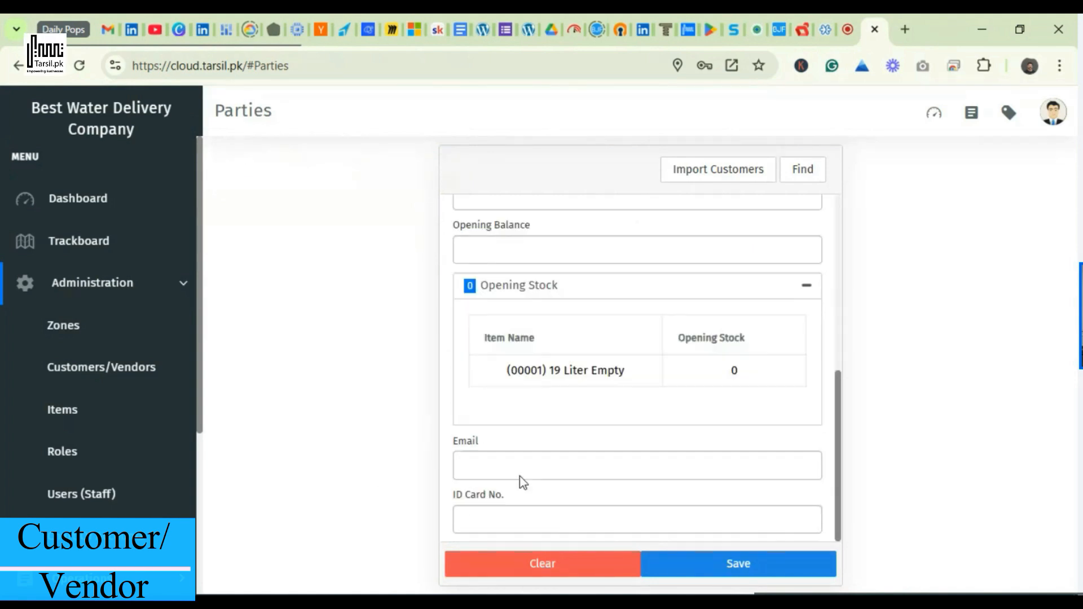
scroll(609, 270, "up", 2)
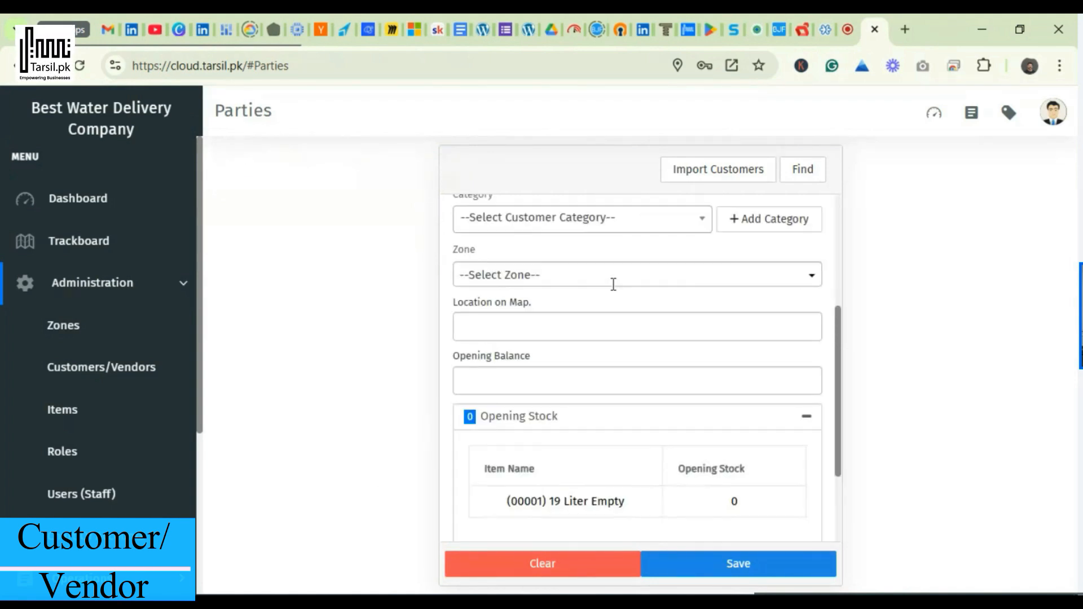
left_click(614, 281)
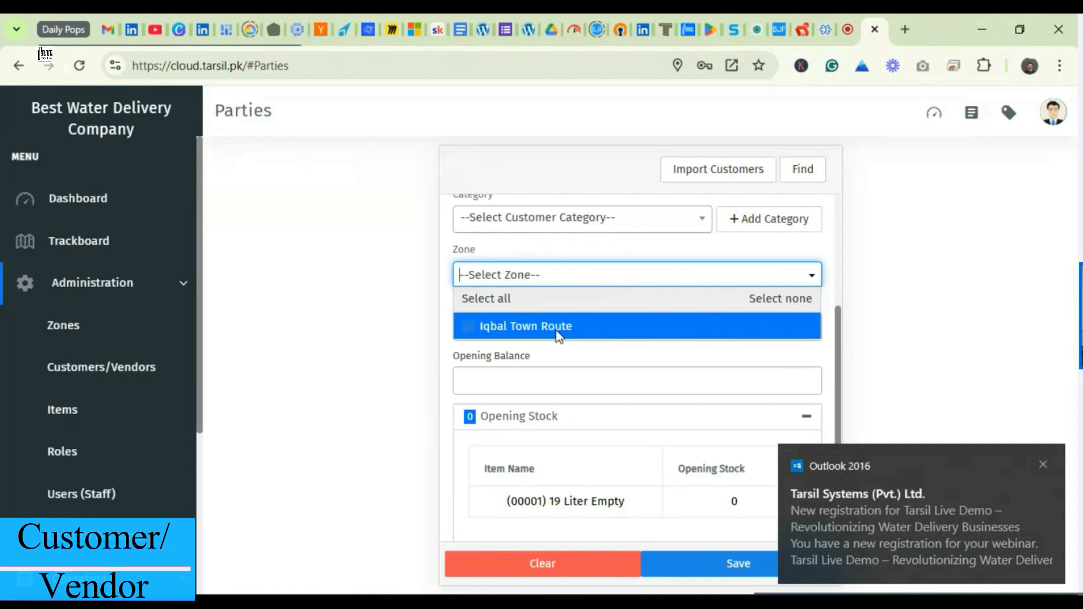
left_click(485, 333)
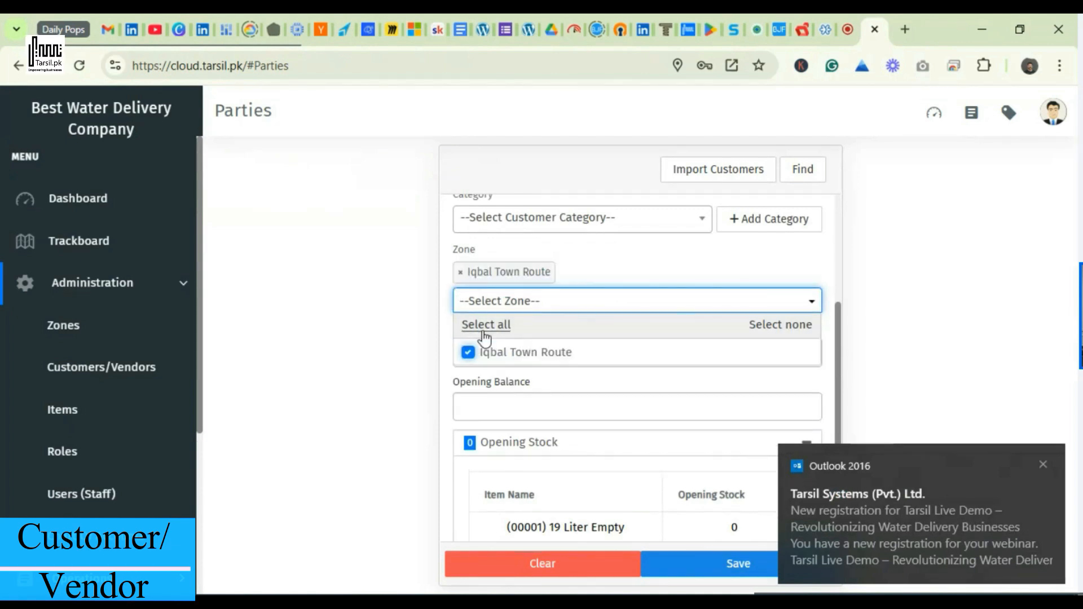
left_click(347, 382)
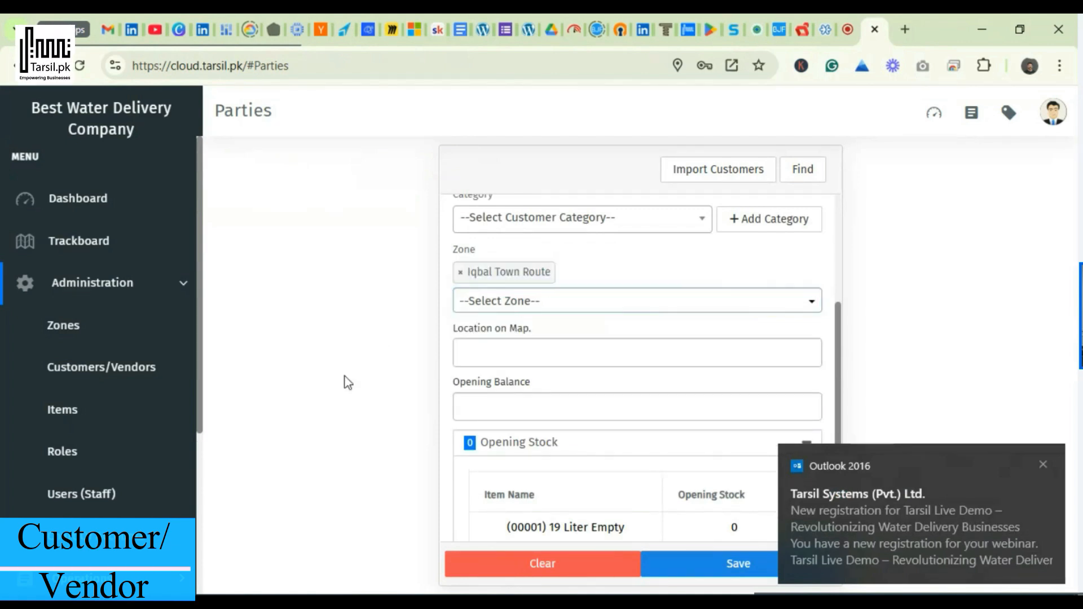
left_click(538, 358)
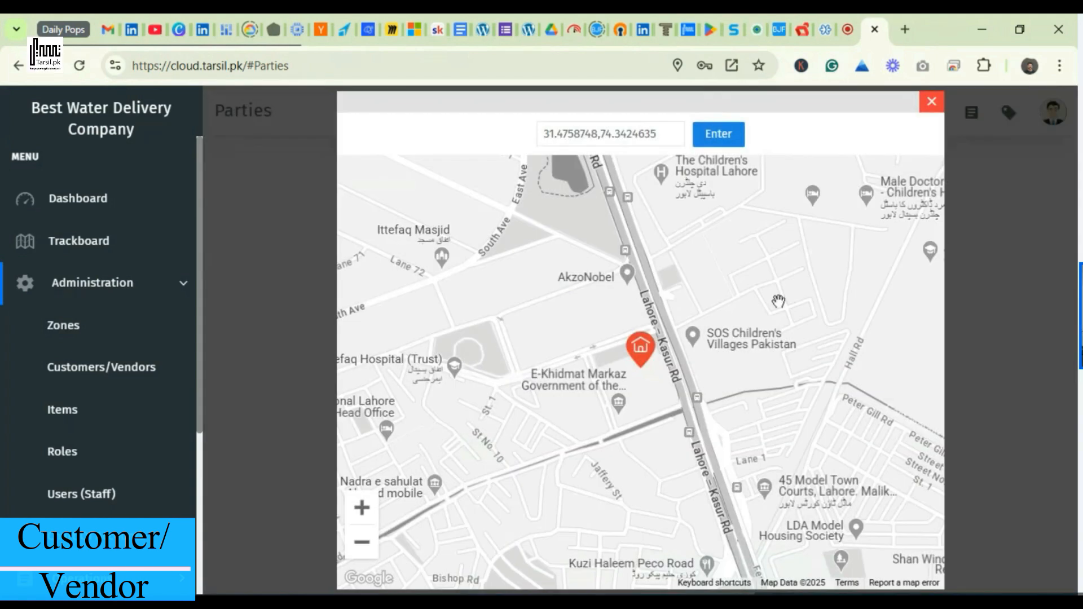
mouse_move(778, 301)
left_mouse_down()
mouse_move(706, 325)
mouse_move(649, 325)
left_mouse_up()
mouse_move(785, 325)
left_mouse_down()
mouse_move(672, 271)
mouse_move(664, 248)
mouse_move(705, 229)
left_mouse_up()
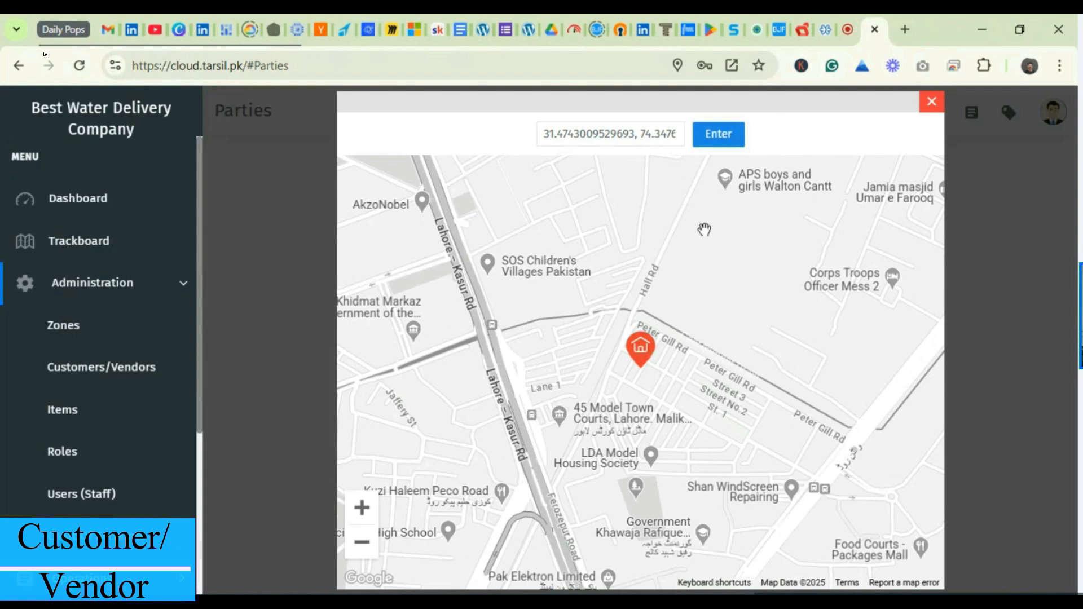
triple_click(564, 137)
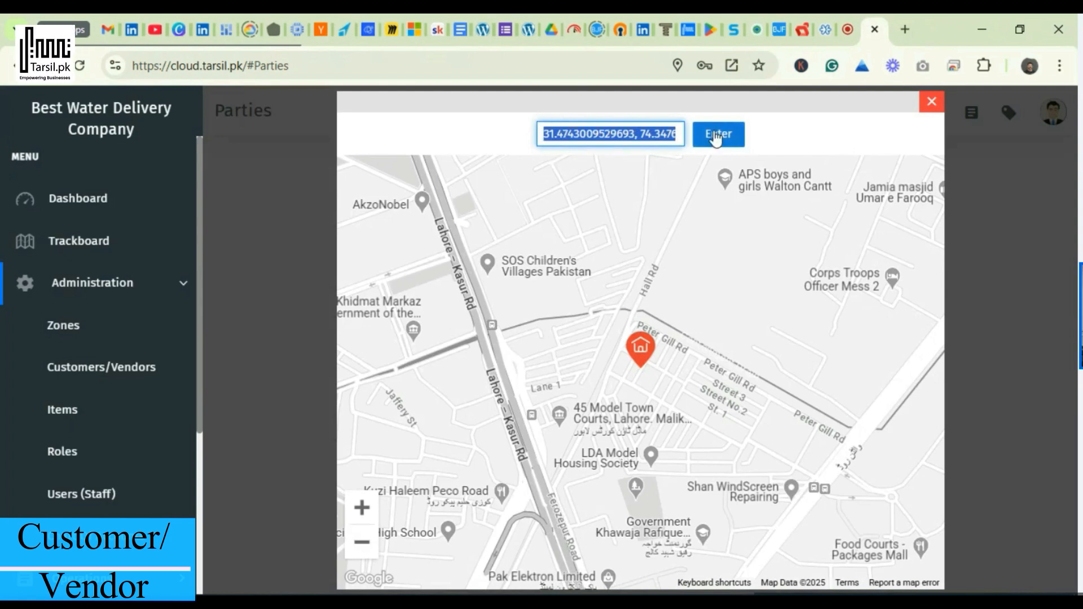
left_click(715, 138)
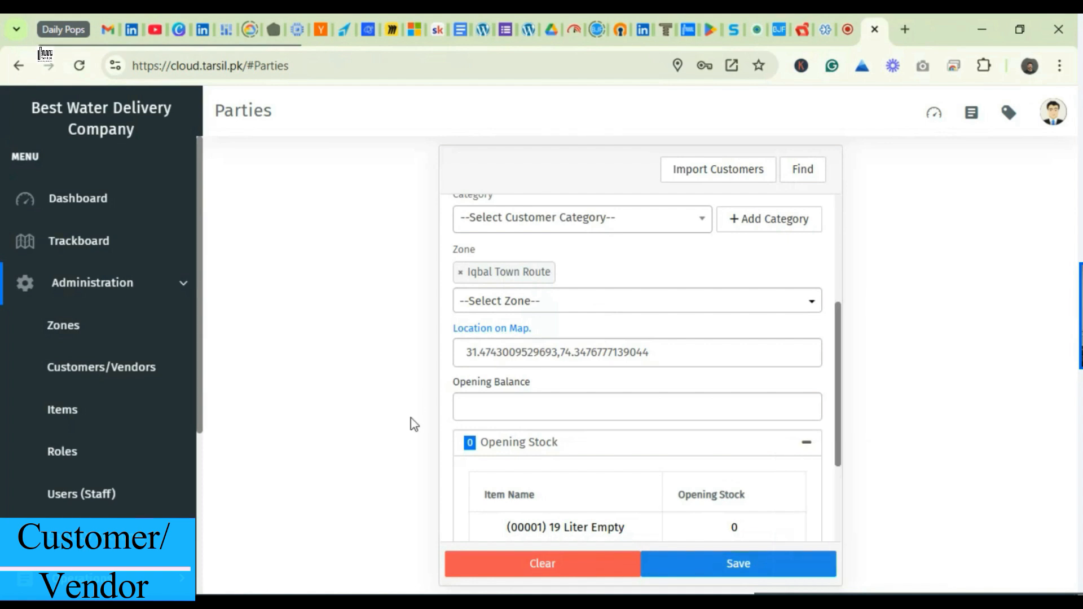
Set the customer's opening stock of the 19 Liter Empty item to 5, leaving the opening balance blank.
left_click(536, 410)
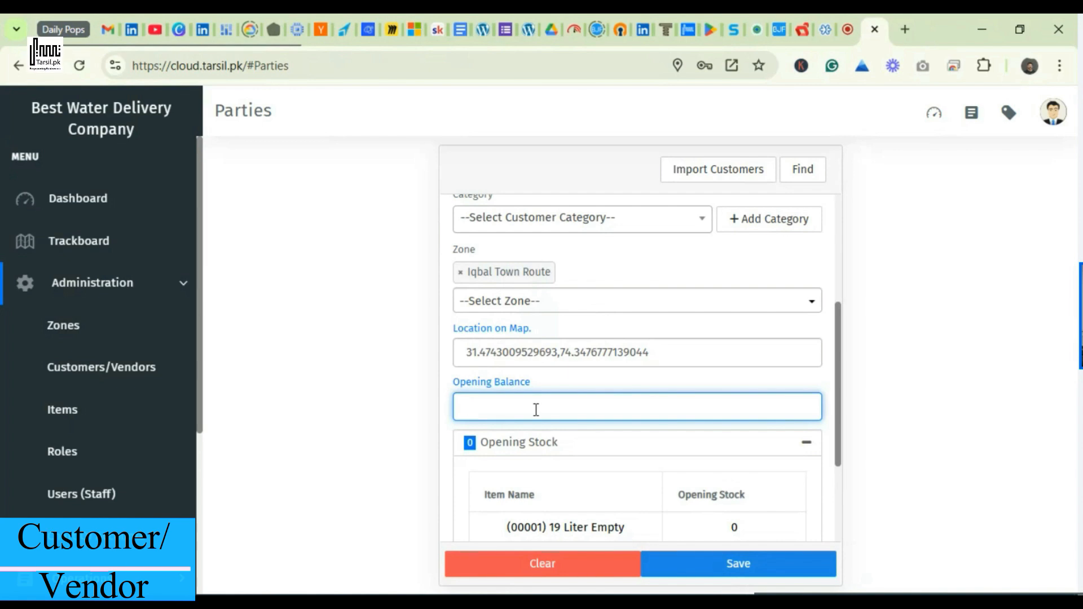
scroll(536, 410, "down", 3)
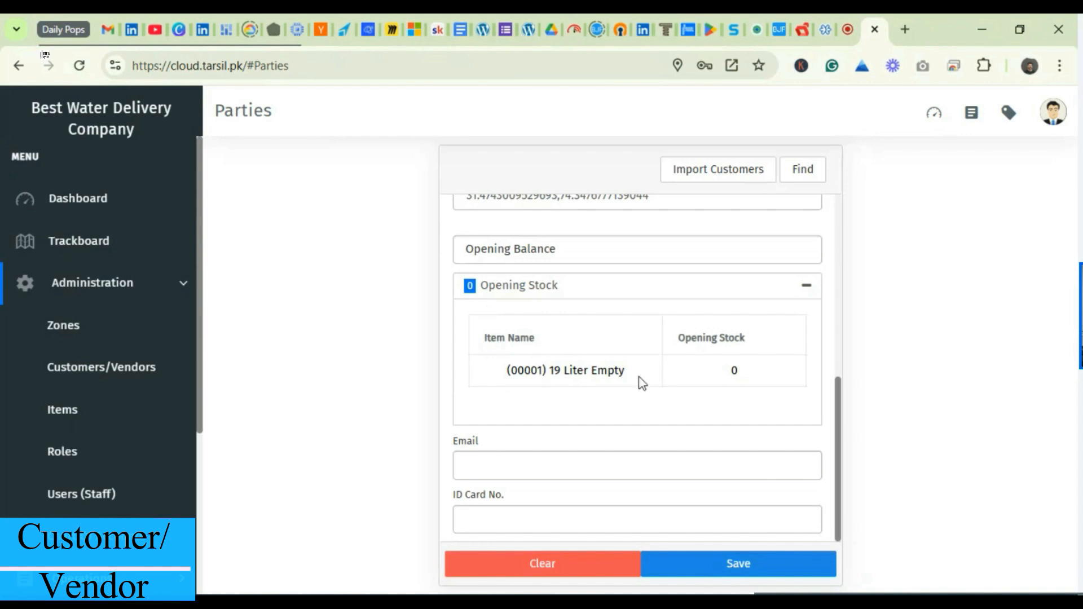
left_click(752, 369)
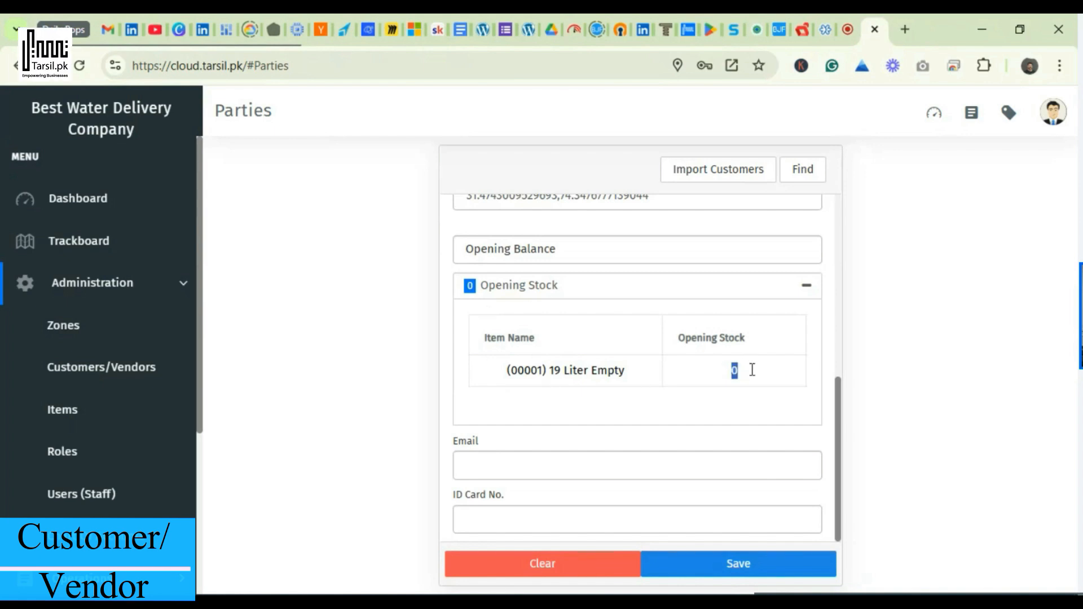
type("5")
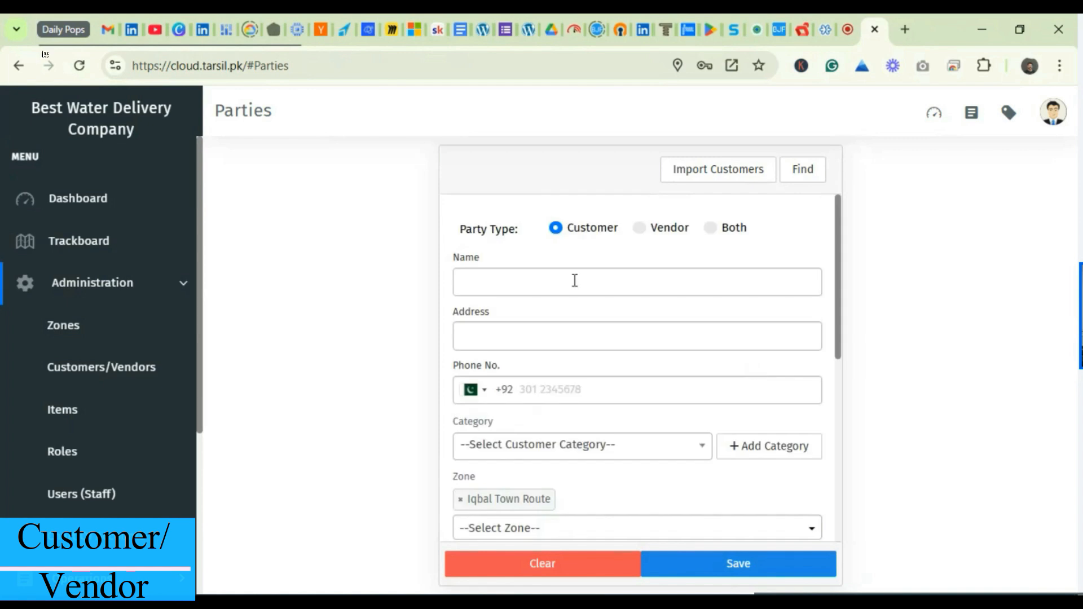
Fill in the customer's name, address and phone number in the party form.
left_click(574, 280)
type("Shoaib")
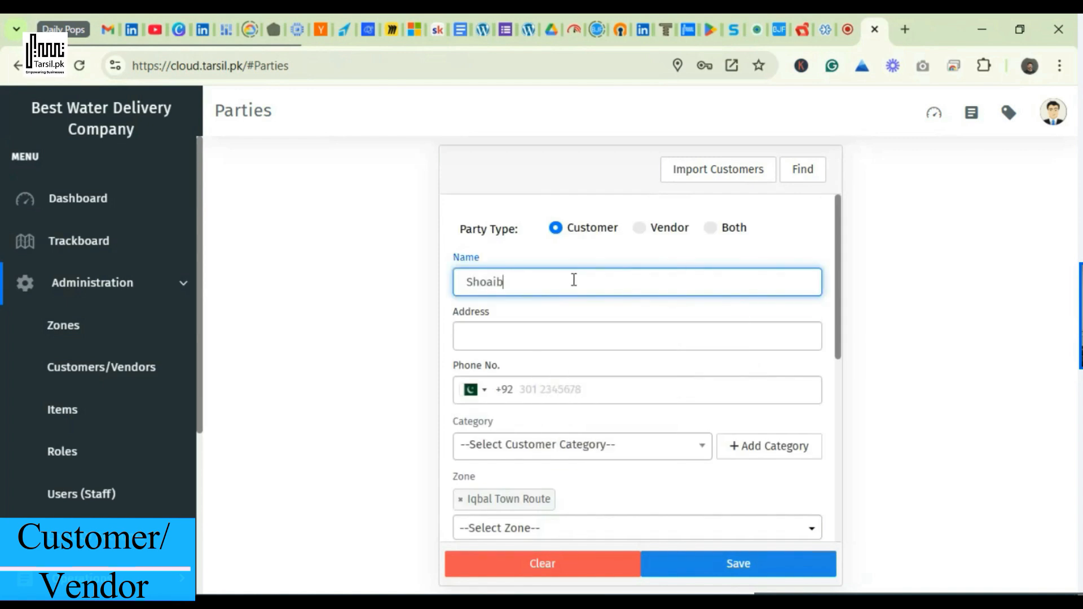
key("Tab")
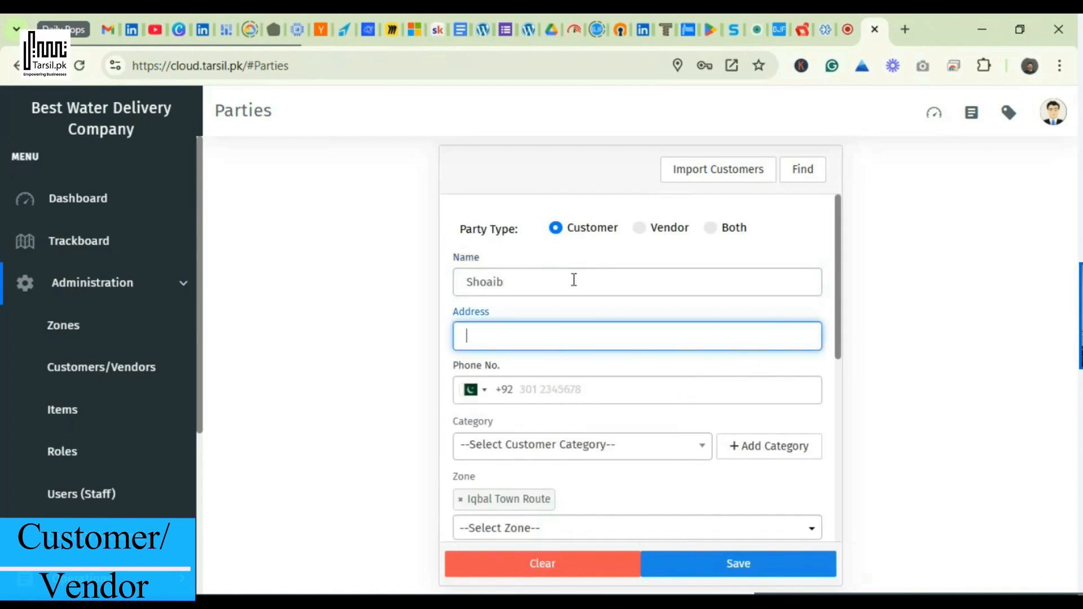
type("Lahore")
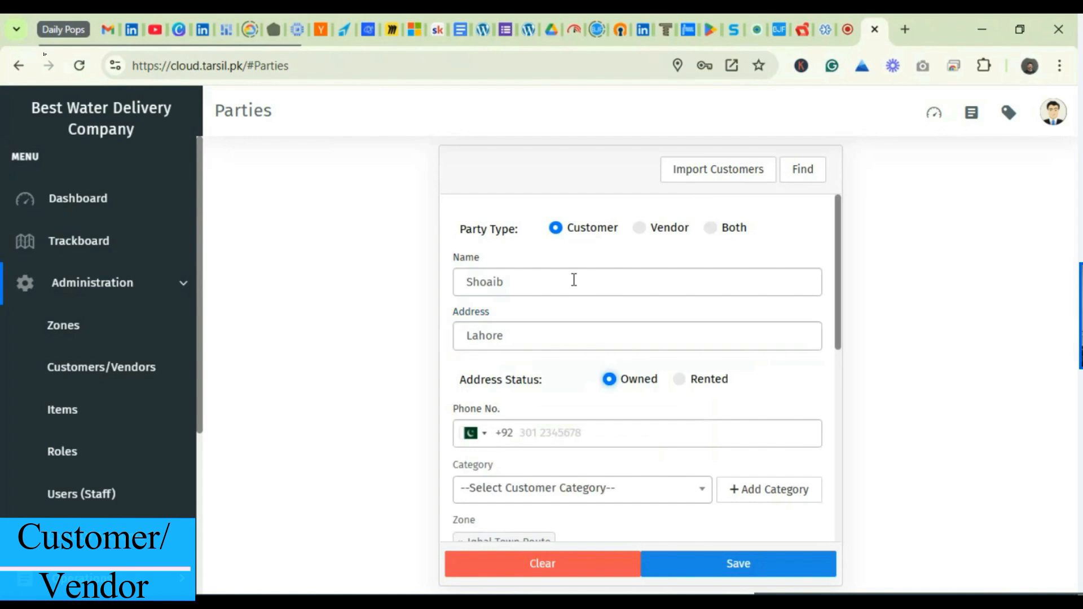
left_click(585, 434)
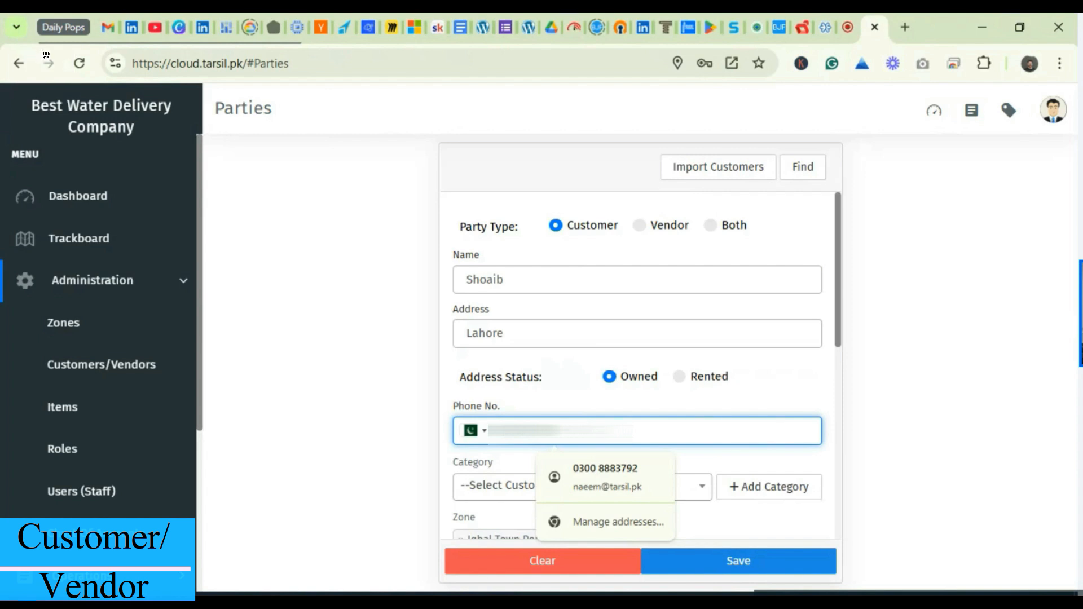
Set the new customer's category to Domestic - Cash, dismissing the phone number autofill suggestion.
key("Escape")
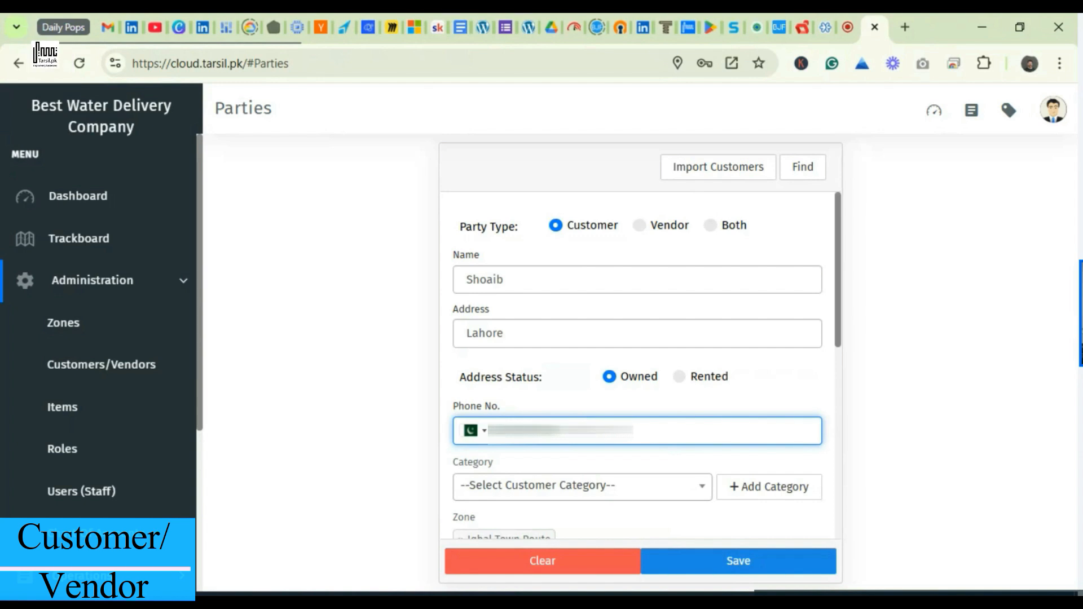
left_click(591, 489)
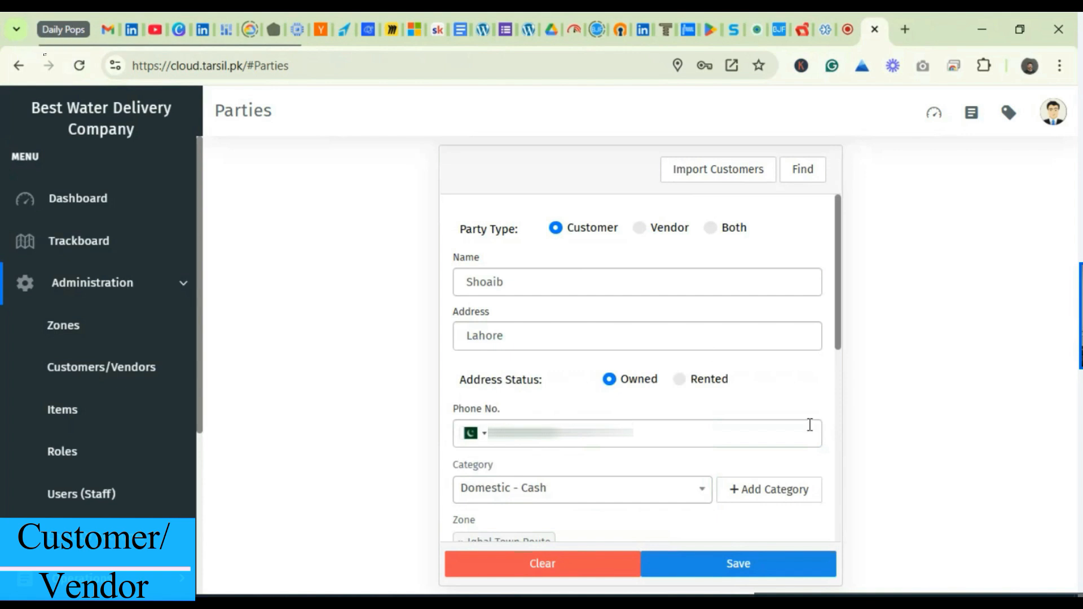
Set the customer's opening balance to 2500 and save the customer record, leaving the email and ID card number blank.
scroll(836, 431, "down", 3)
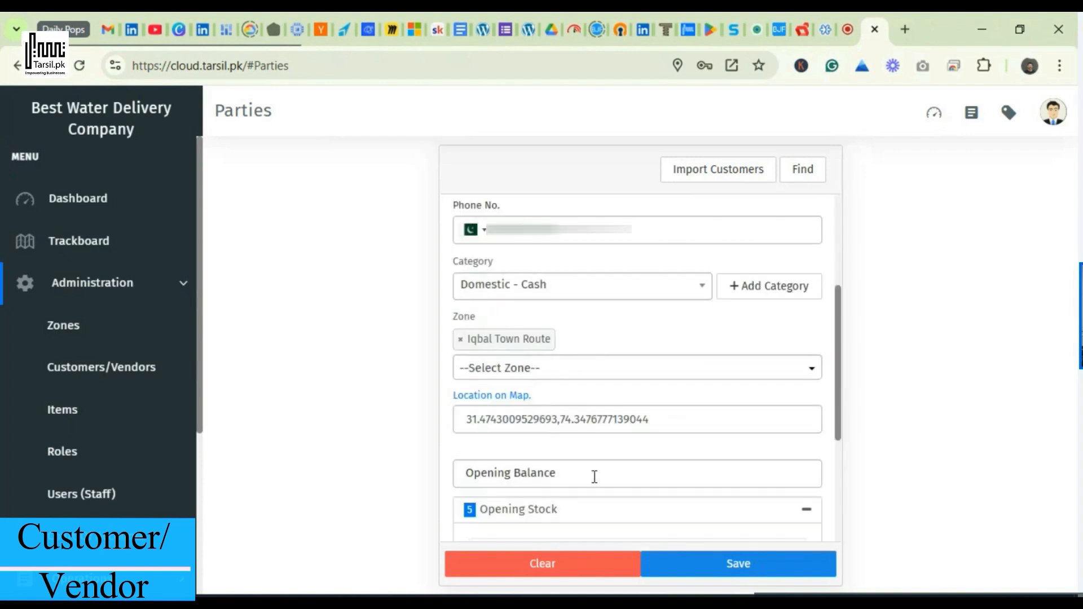
scroll(510, 468, "down", 2)
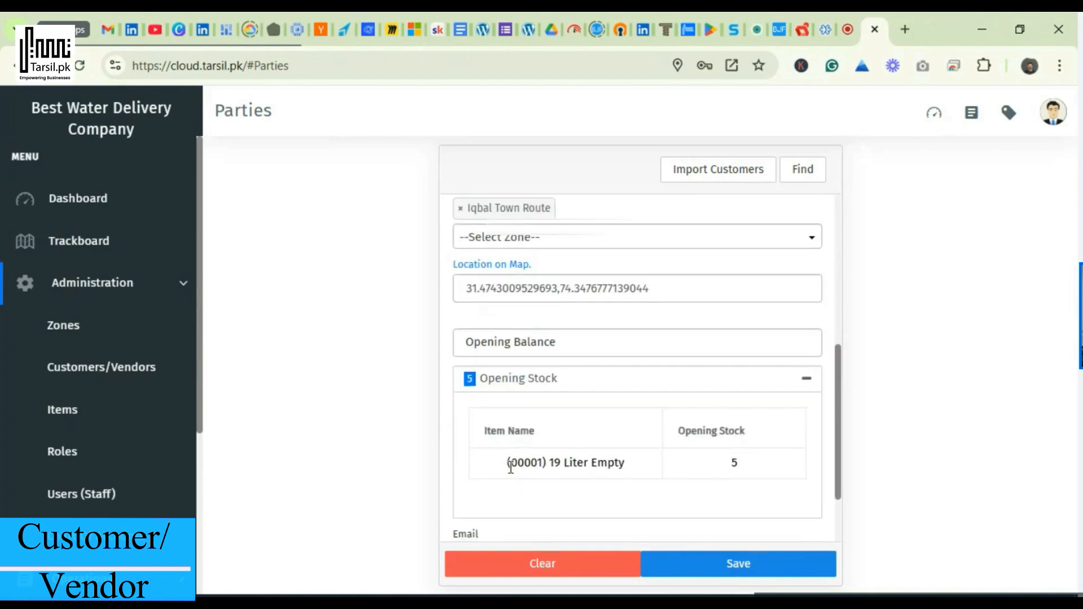
left_click(530, 351)
type("2500")
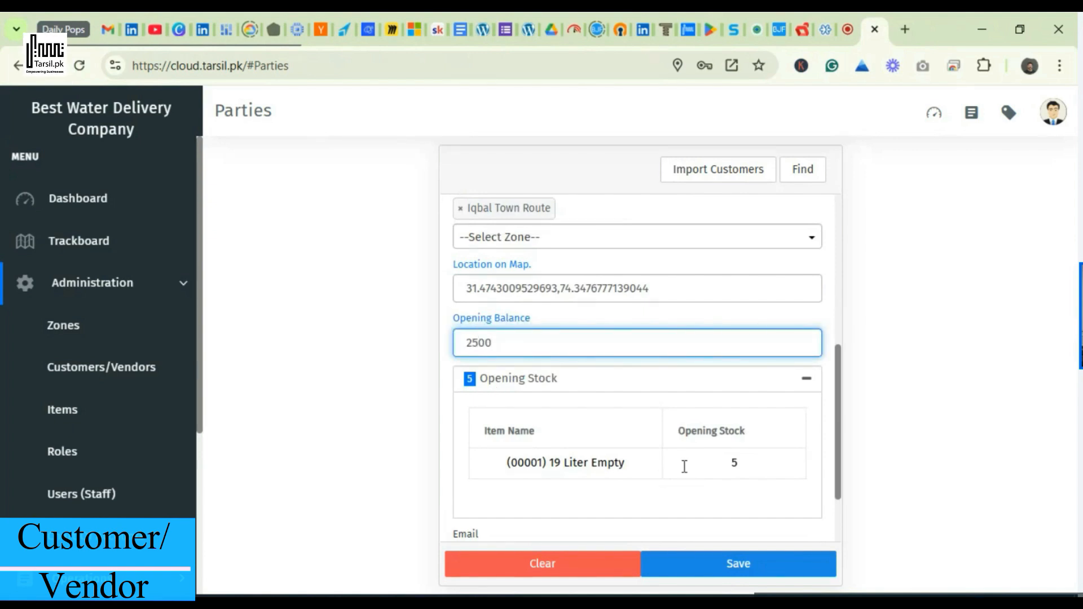
scroll(769, 469, "down", 2)
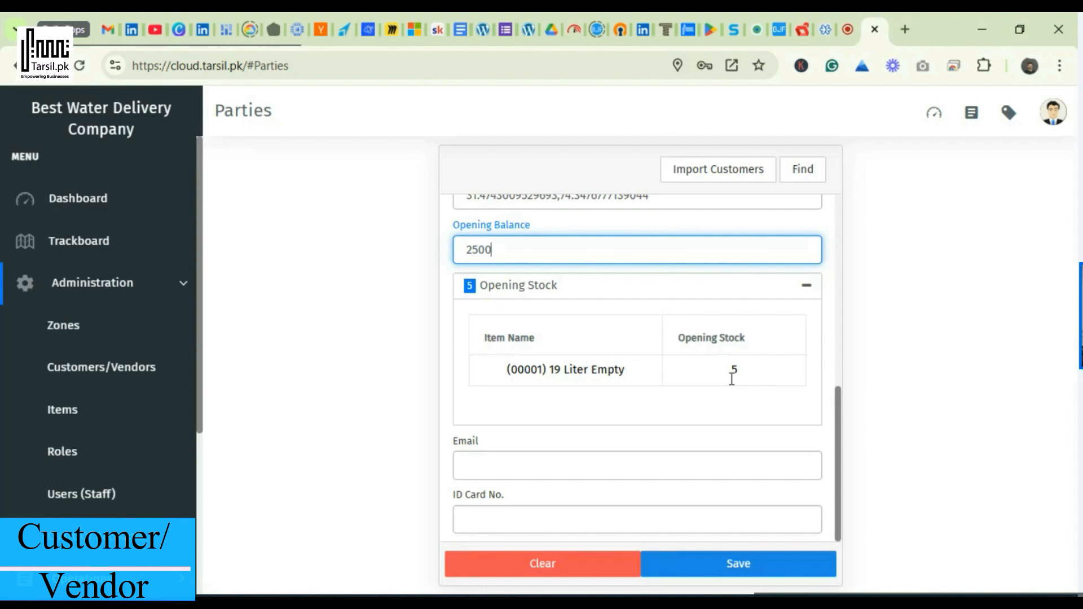
left_click(747, 577)
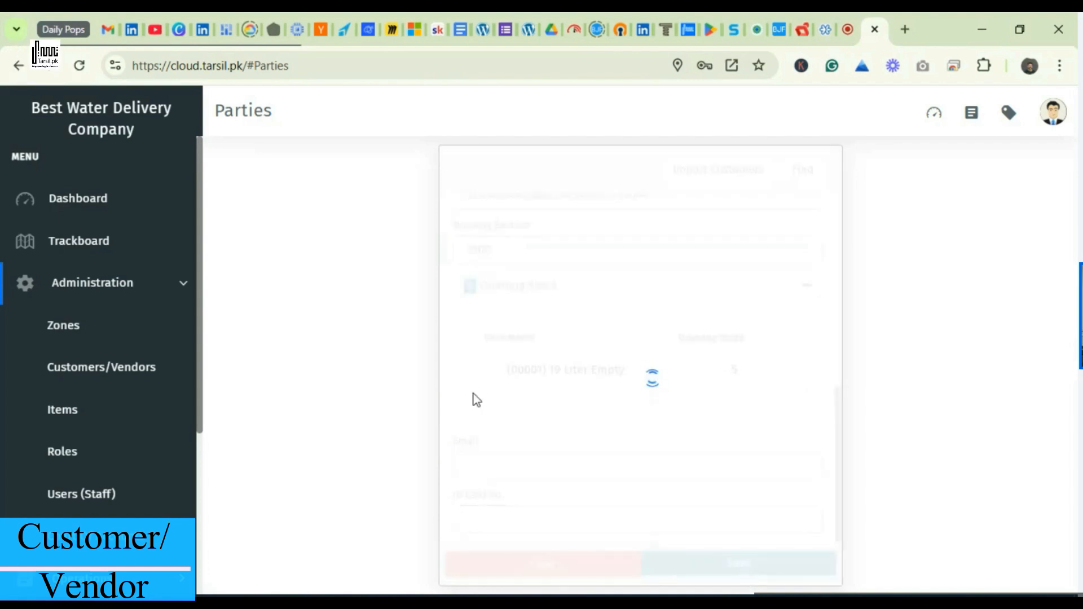